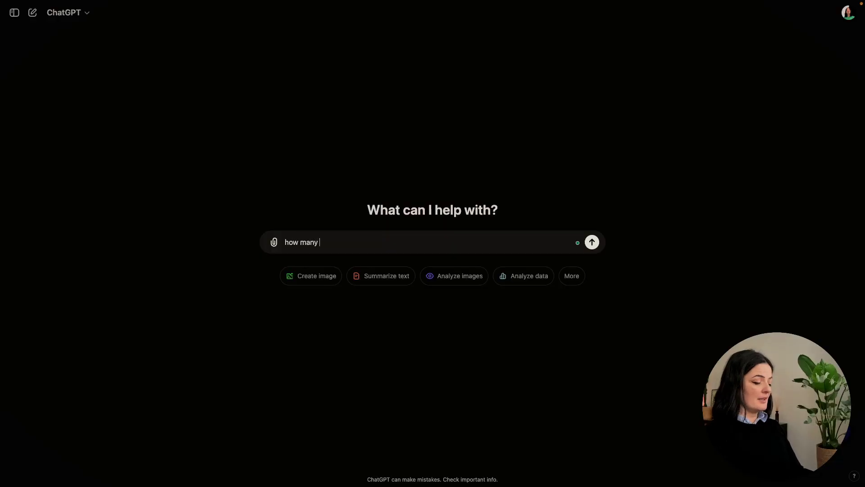
- Send ChatGPT the question about how many WordPress sites are hacked monthly and from where
key(Caps_Lock)
text(W)
key(Caps_Lock)
text(ordPress w)
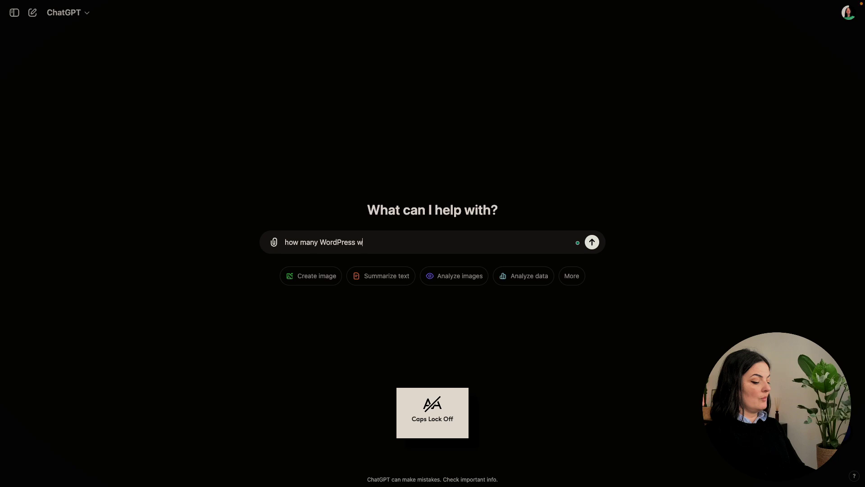
text(ebsites are h)
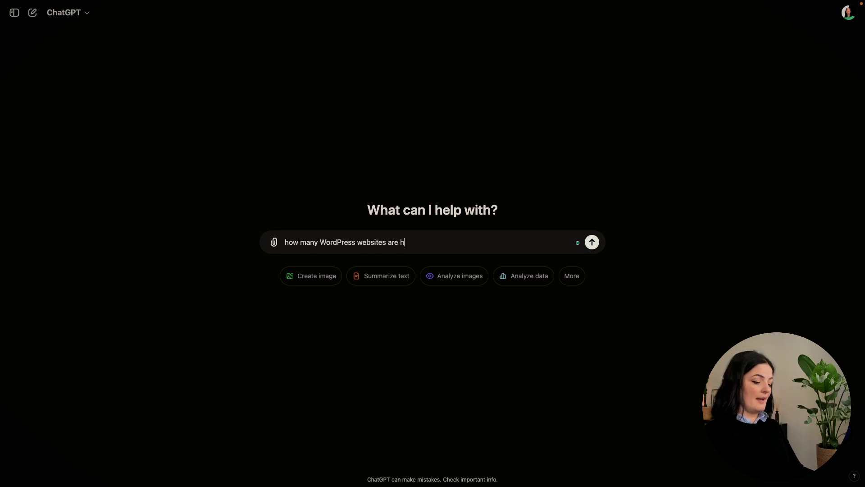
text(acked per month and)
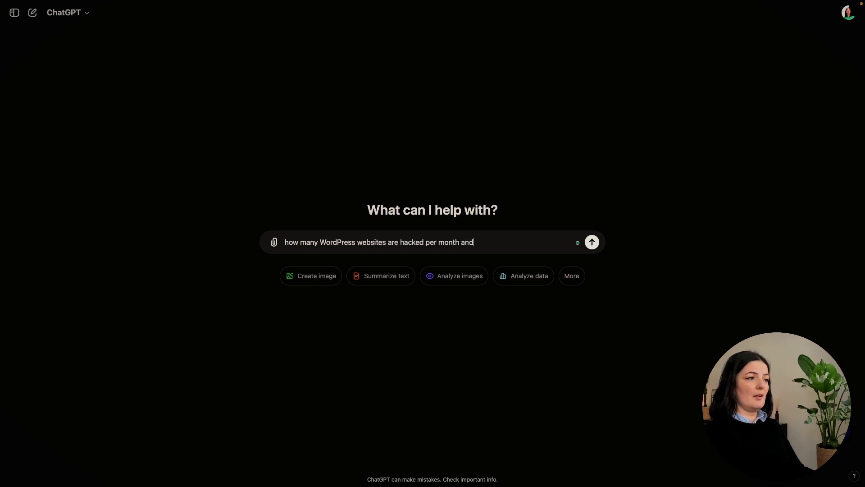
text( from where in the )
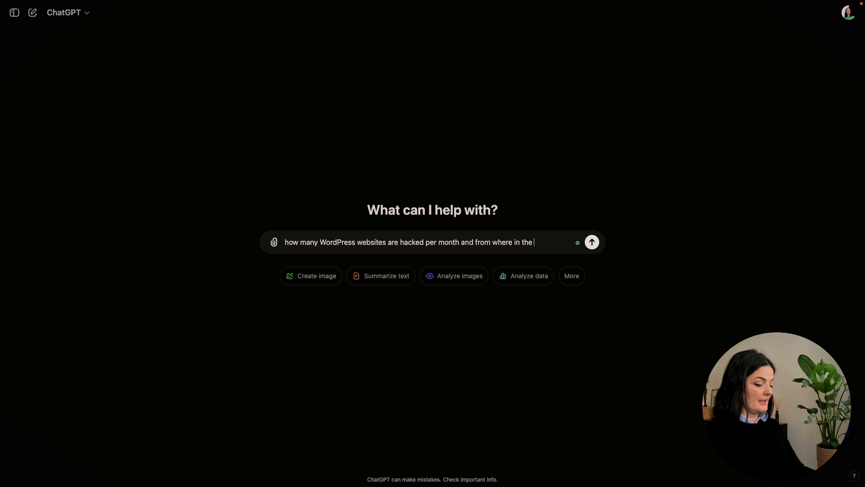
text(wordlld?)
key(Return)
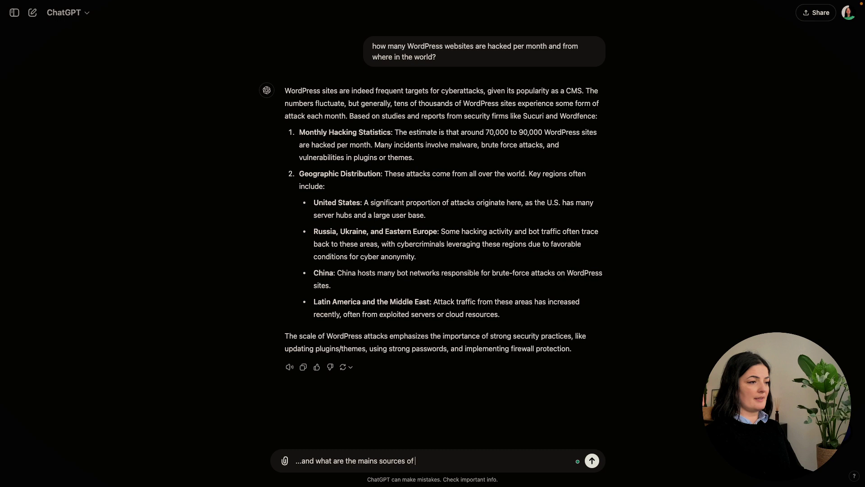
text(hacks)
- Send the follow-up about main hack sources and highlight the Cross-Site Scripting heading in the reply
key(Return)
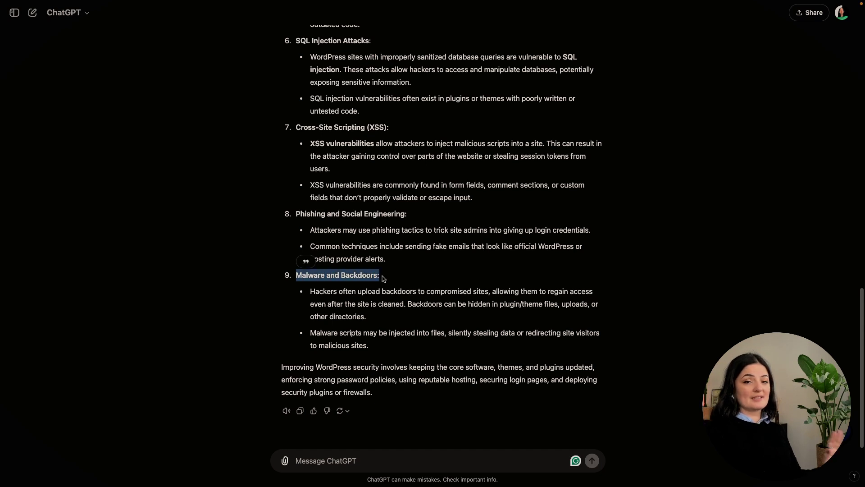
scroll(557, 305, up, 3)
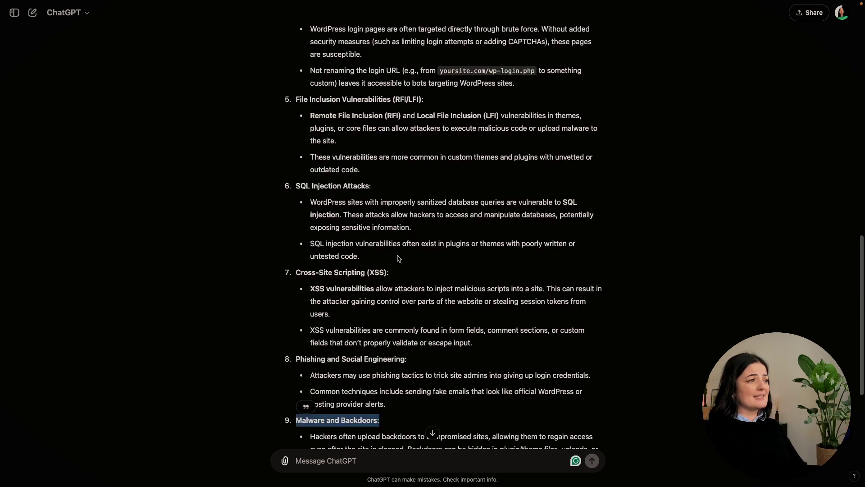
drag(323, 272, 356, 272)
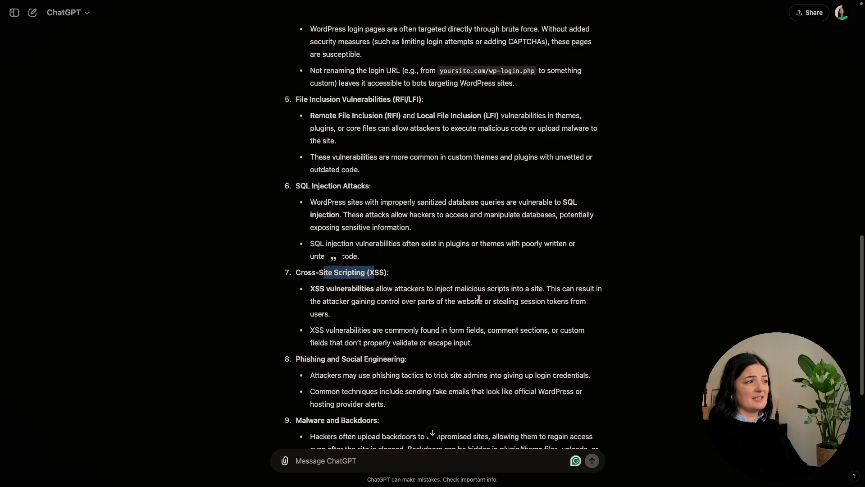
scroll(479, 298, up, 2)
click(310, 256)
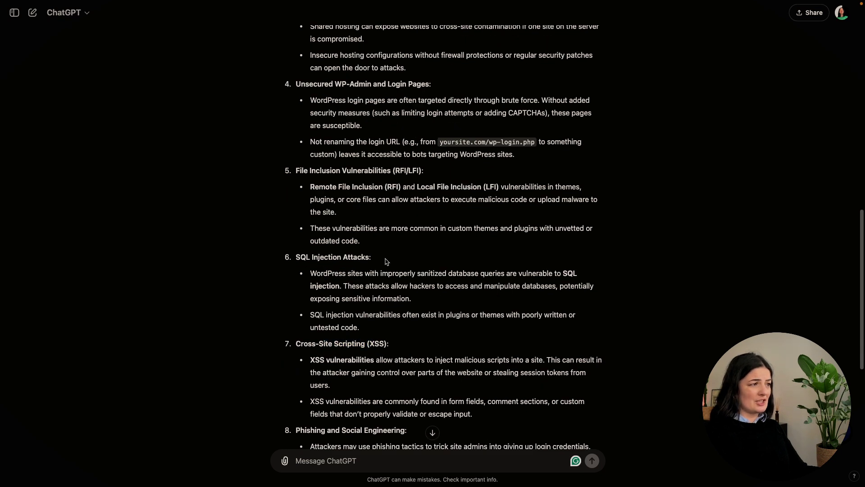
scroll(386, 264, up, 5)
scroll(386, 266, up, 2)
scroll(392, 274, up, 2)
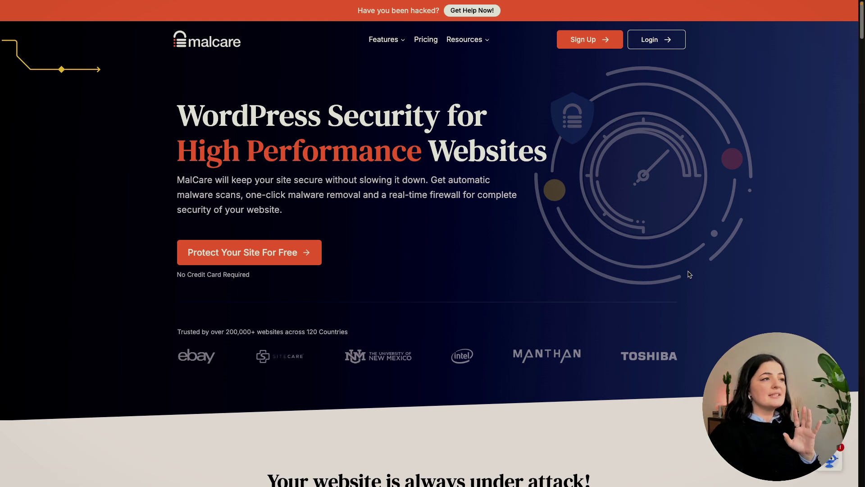
- View the MalCare pricing plans and highlight the 1-Click Instant Malware Removal feature
click(426, 39)
scroll(433, 244, down, 2)
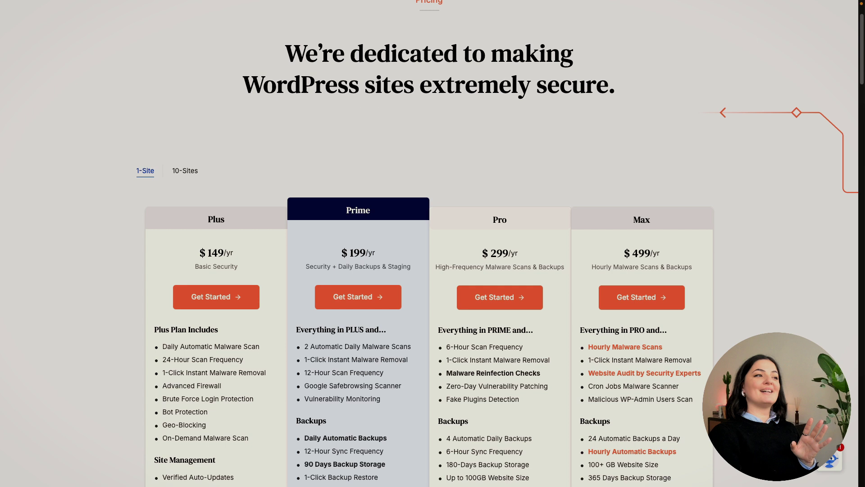
scroll(433, 243, down, 1)
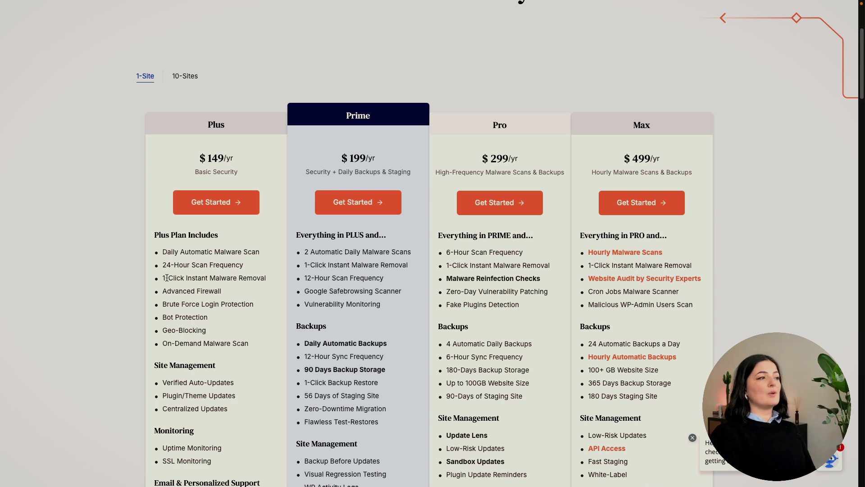
drag(166, 278, 256, 274)
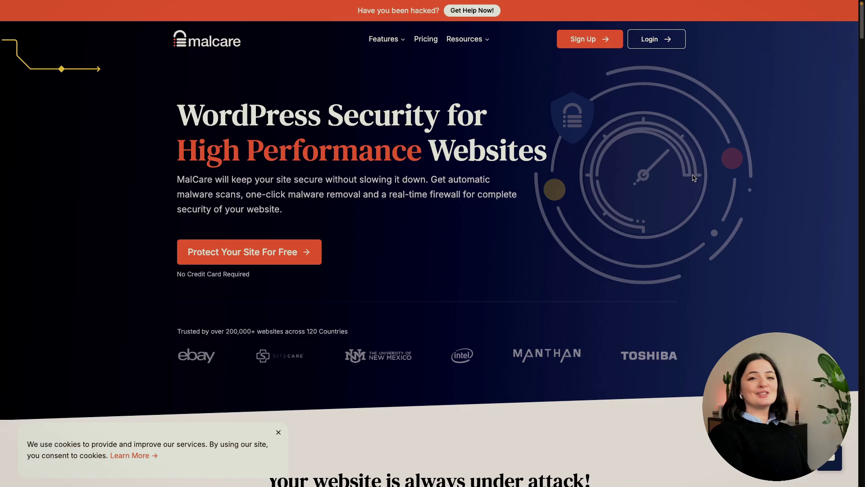
- Start the MalCare signup and begin entering the account email address
click(591, 46)
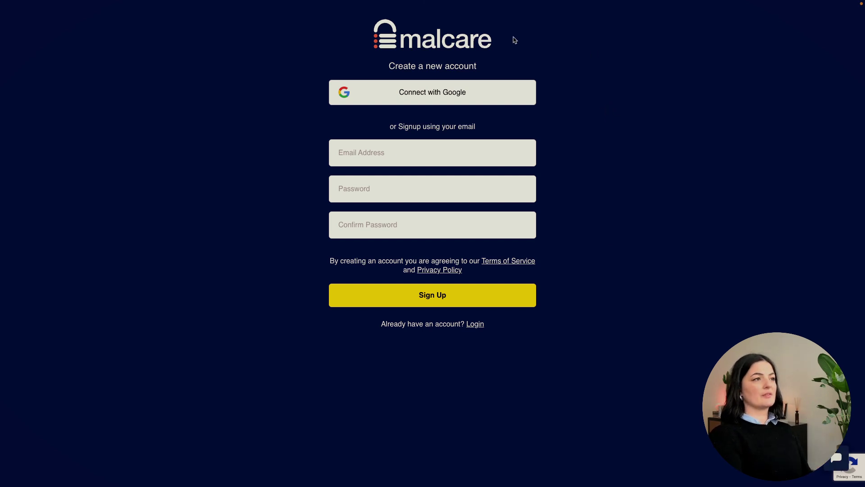
click(411, 151)
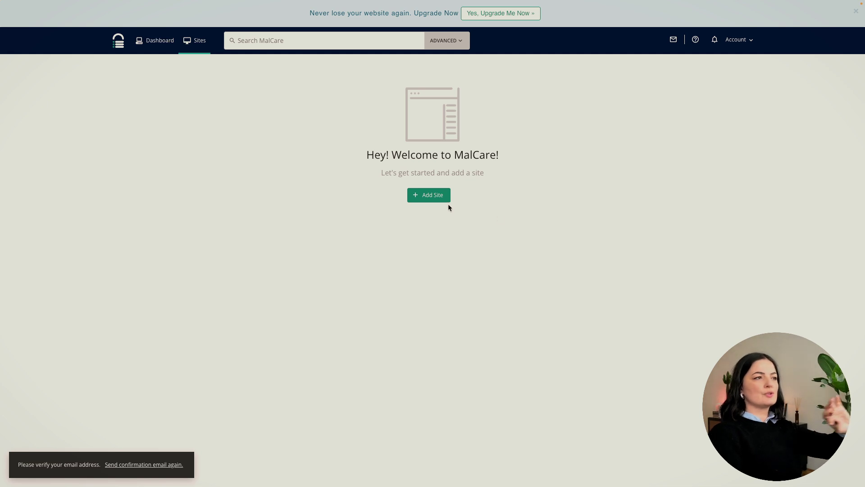
- Add the cloudwaysapps test site by pasted URL and download the MalCare plugin for manual install
click(429, 196)
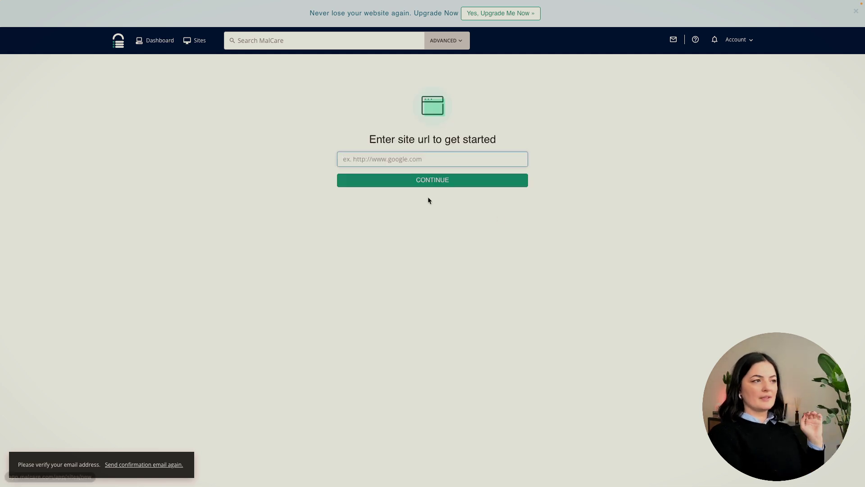
click(423, 162)
text(https://wordpress-673878-4602800.cloudwaysapps.com/)
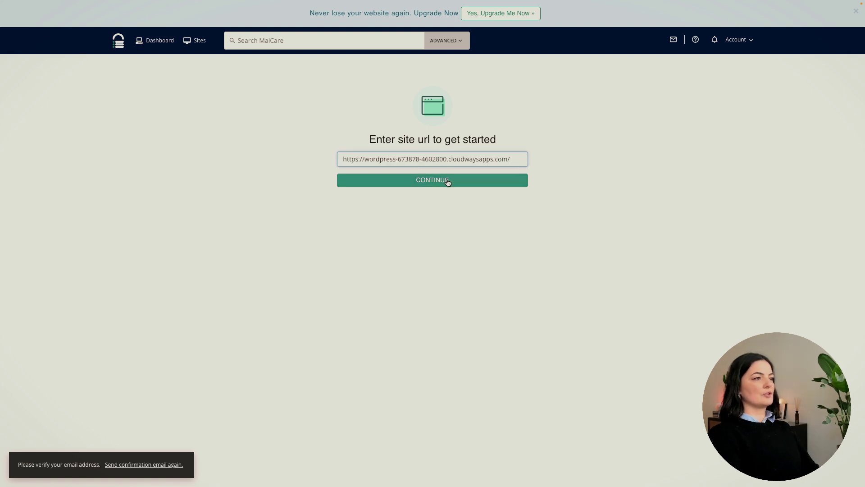
click(447, 181)
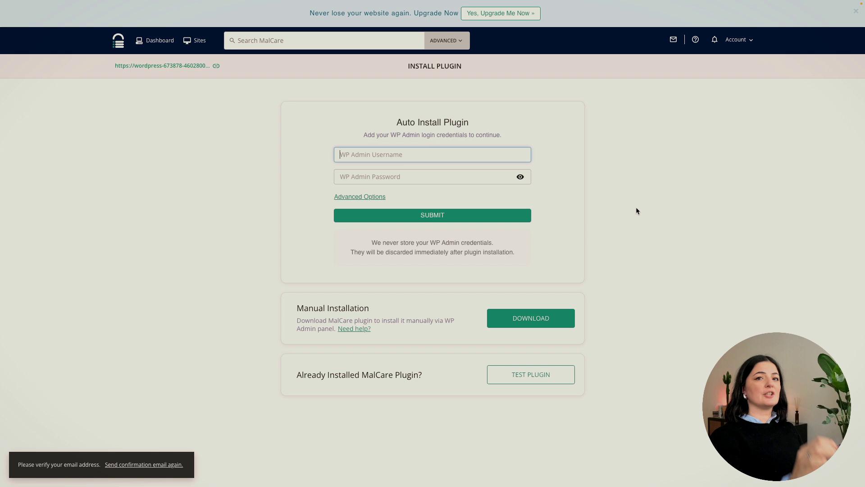
click(572, 325)
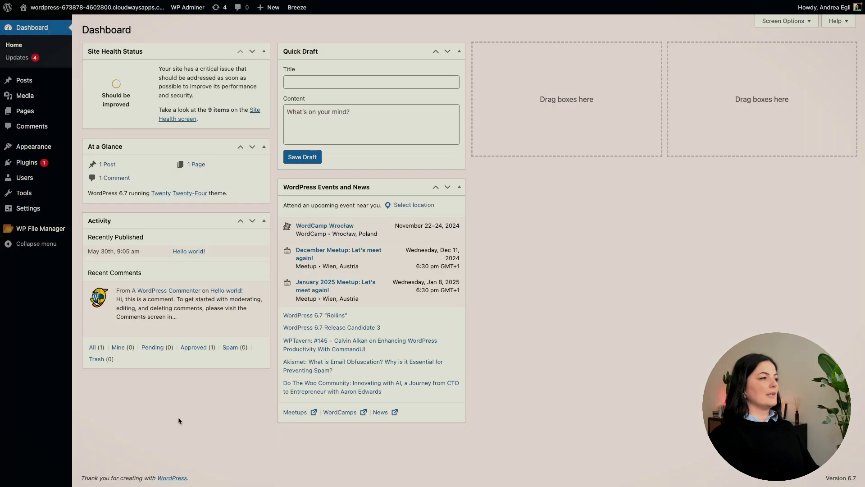
- Upload malcare-security.zip on the WordPress plugins page and install it
mouse_move(28, 162)
click(33, 165)
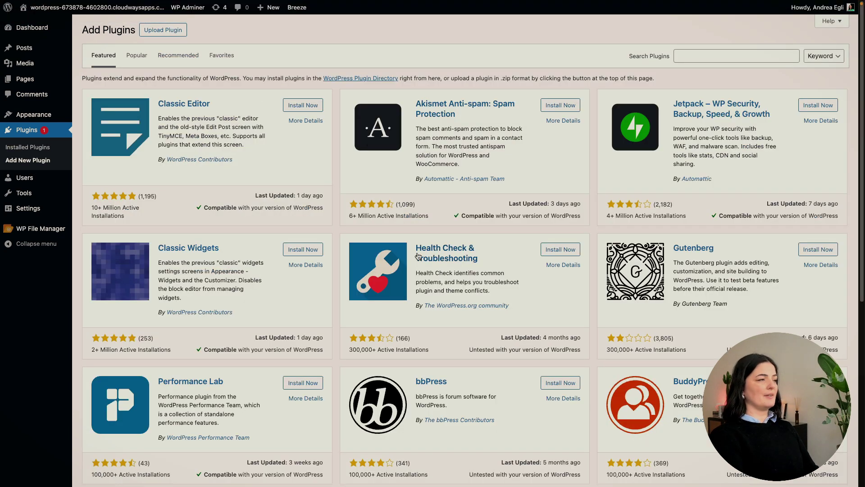
click(162, 30)
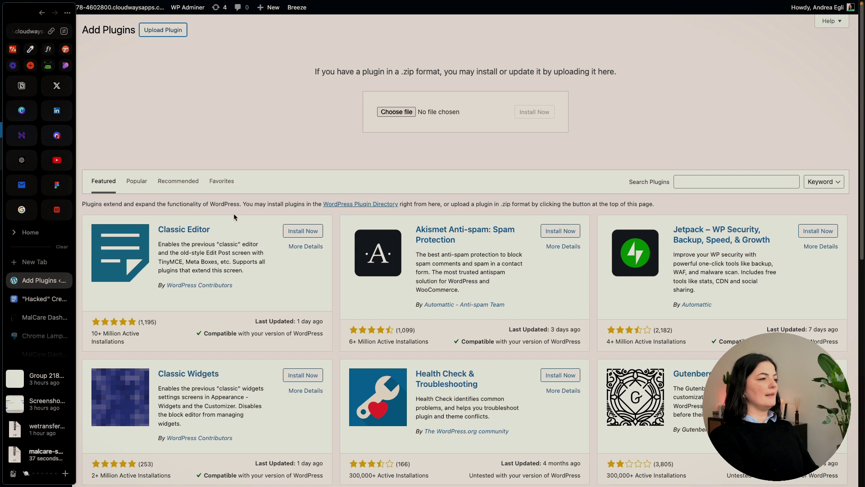
drag(355, 129, 402, 114)
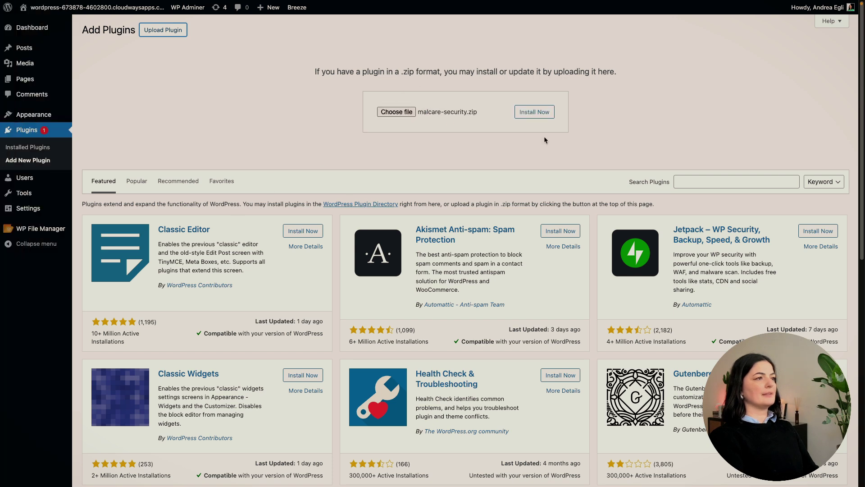
click(538, 115)
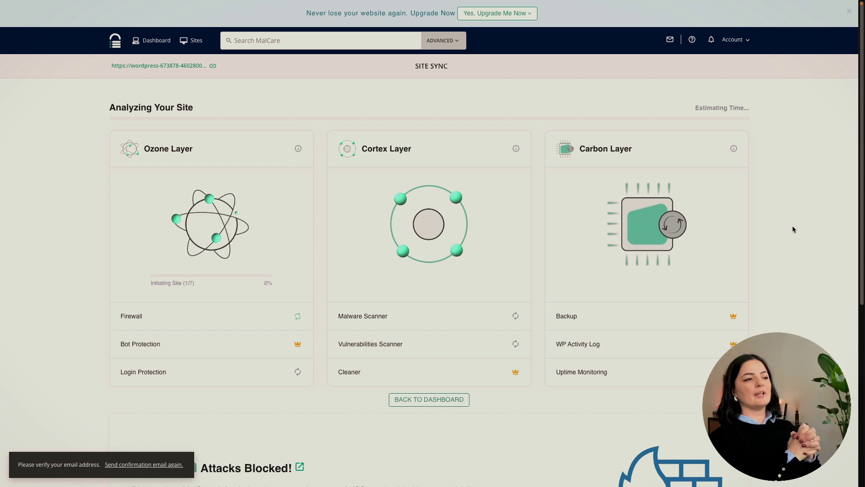
scroll(783, 269, down, 2)
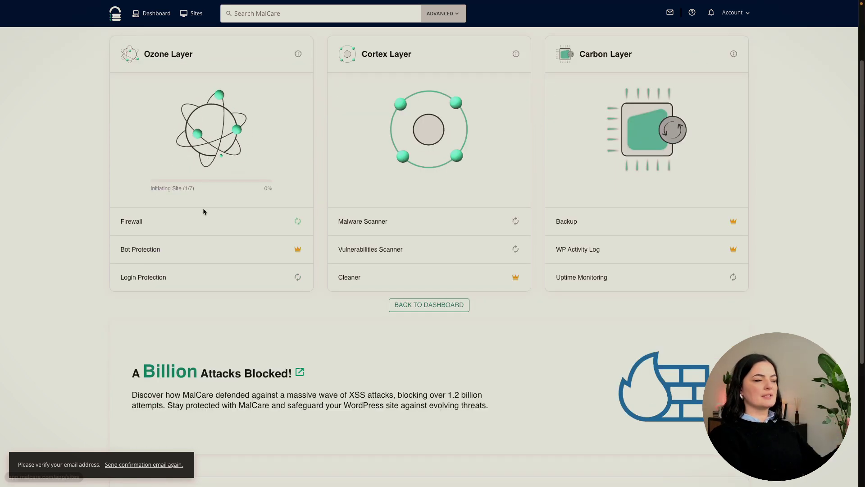
scroll(772, 270, up, 1)
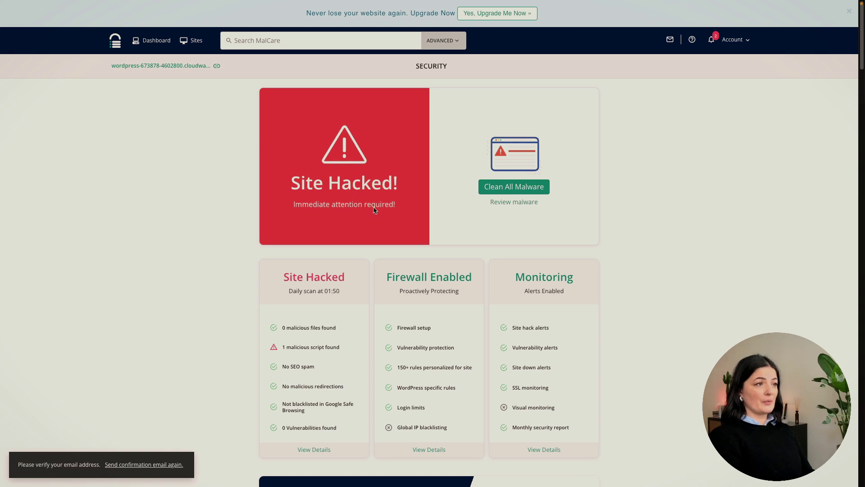
scroll(656, 209, down, 1)
- Close the notifications list and start the malware cleanup for the hacked site
click(655, 210)
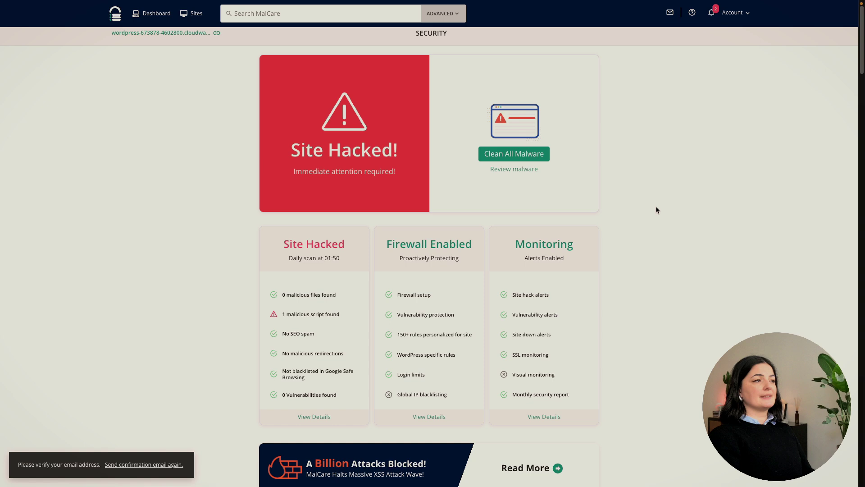
click(528, 160)
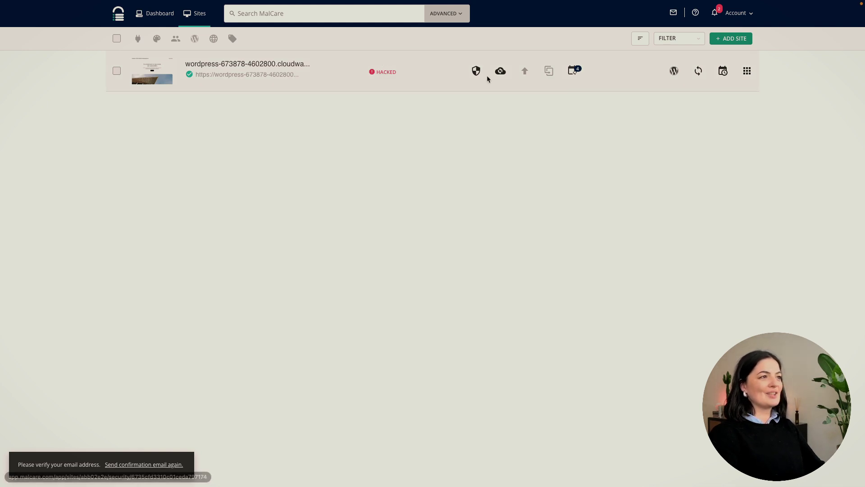
- Open the hacked test site's overview from the MalCare sites list
click(266, 64)
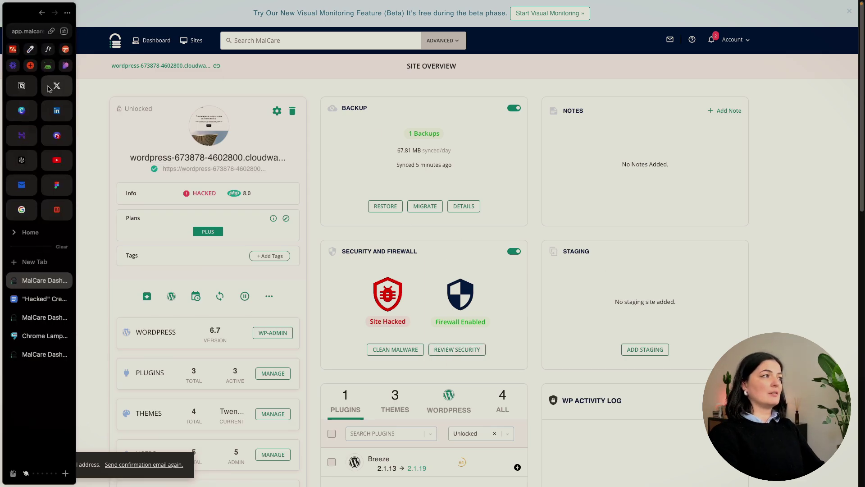
click(40, 305)
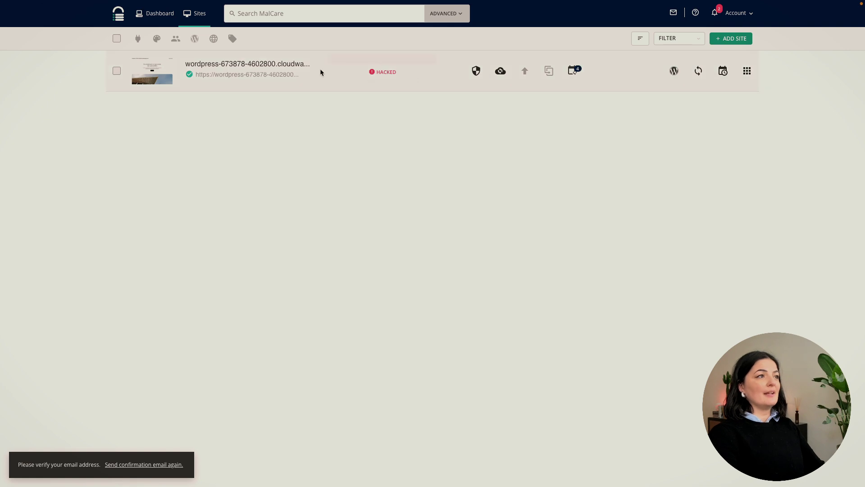
click(281, 65)
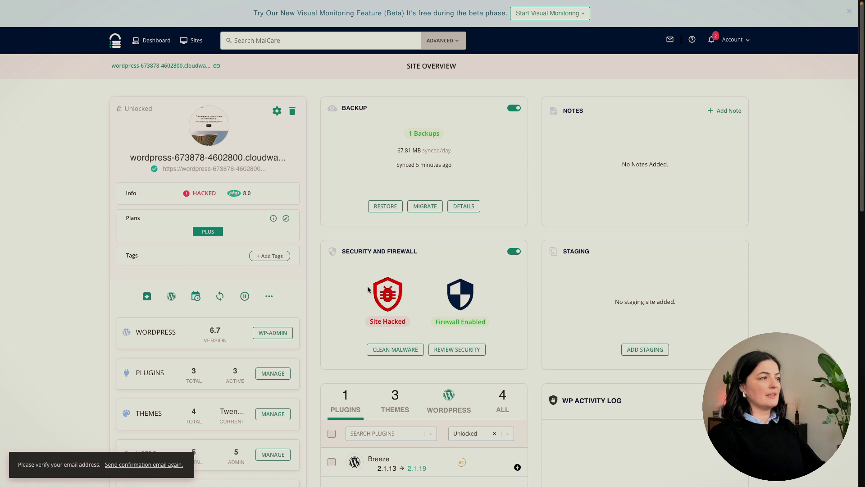
scroll(373, 305, down, 1)
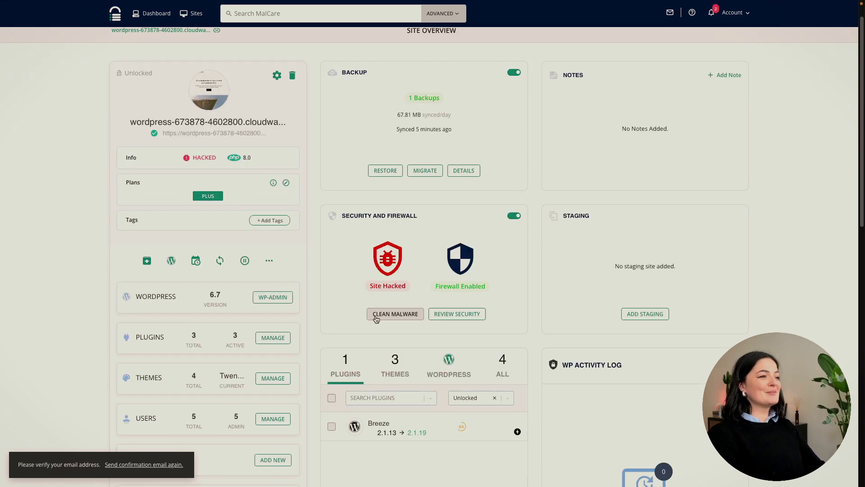
- Run Clean Malware with Update Security Keys, password reset and cache clearing kept checked
click(376, 315)
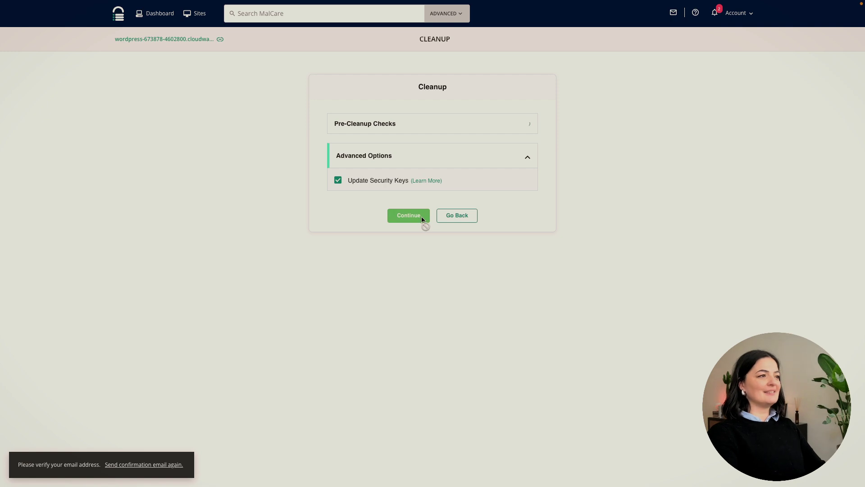
click(408, 215)
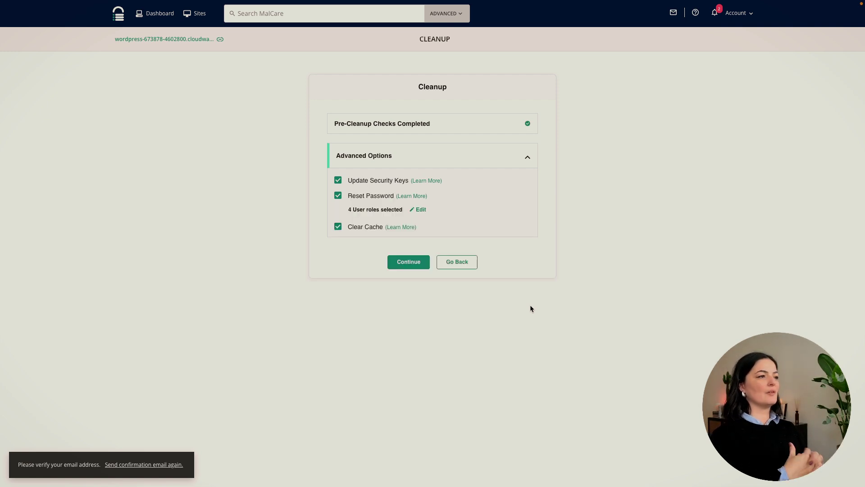
click(413, 261)
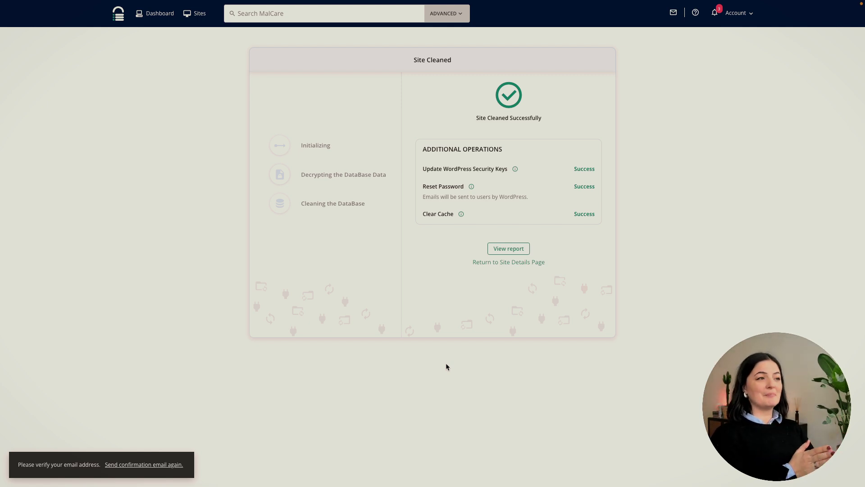
- View the cleanup report and the full malicious script deleted from wp_options
click(496, 250)
scroll(495, 250, down, 2)
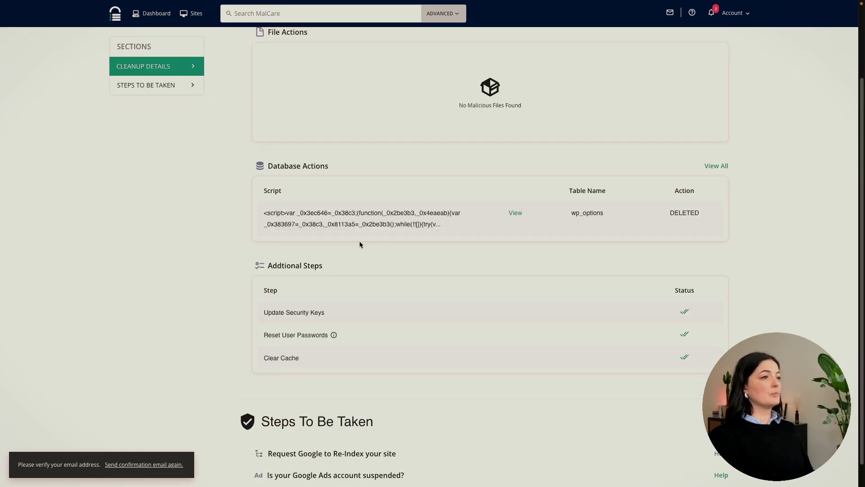
click(517, 214)
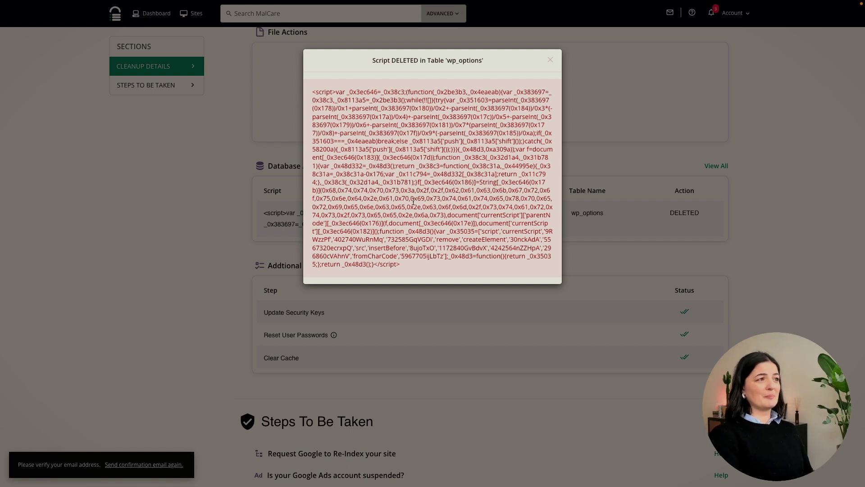
click(550, 61)
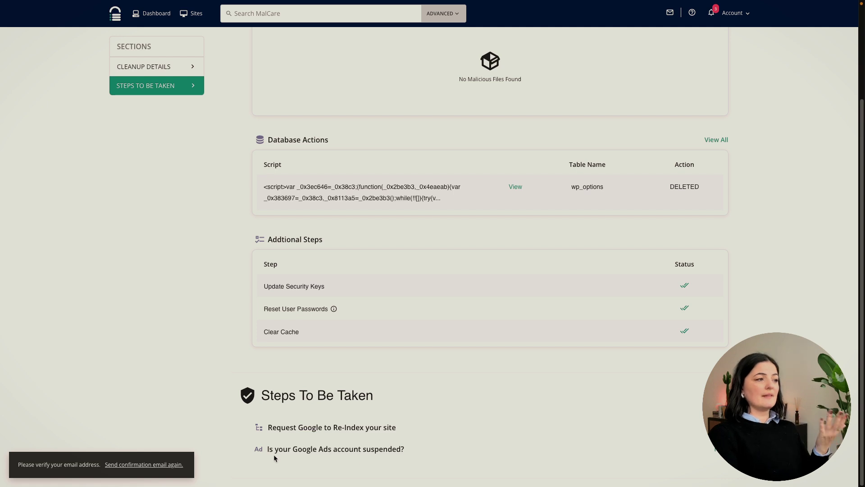
scroll(194, 359, up, 2)
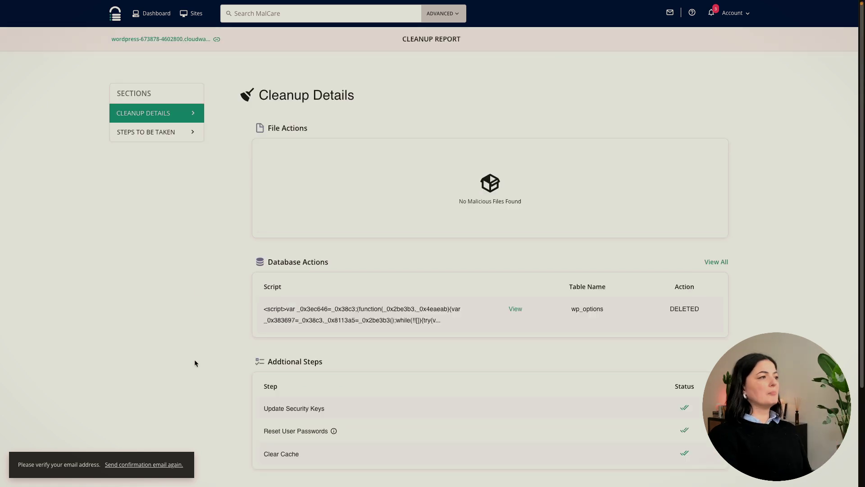
- Review the Steps To Be Taken section and return to the sites list
click(173, 136)
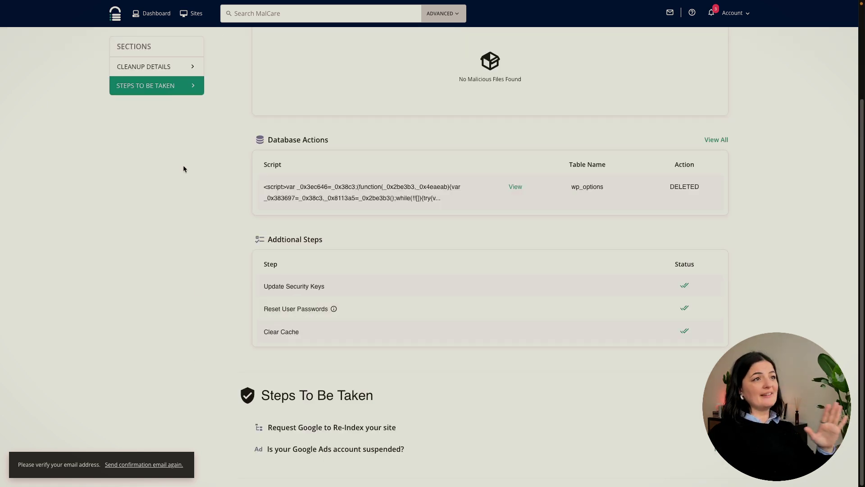
scroll(213, 203, up, 2)
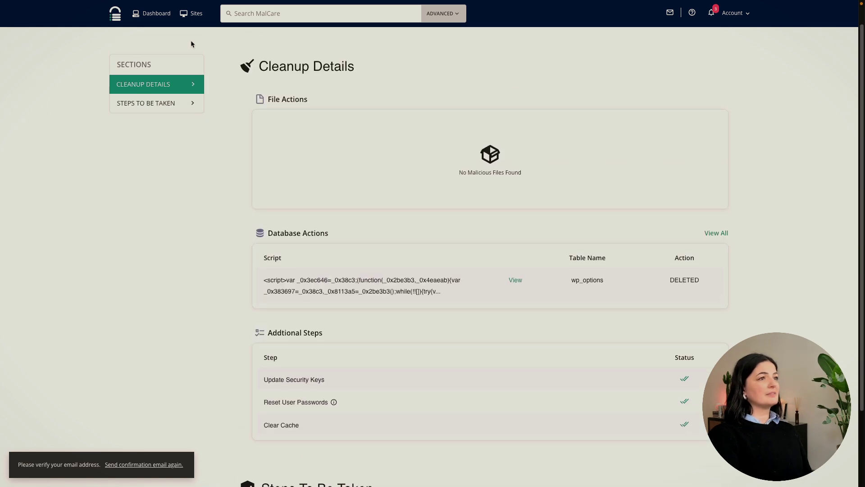
click(192, 14)
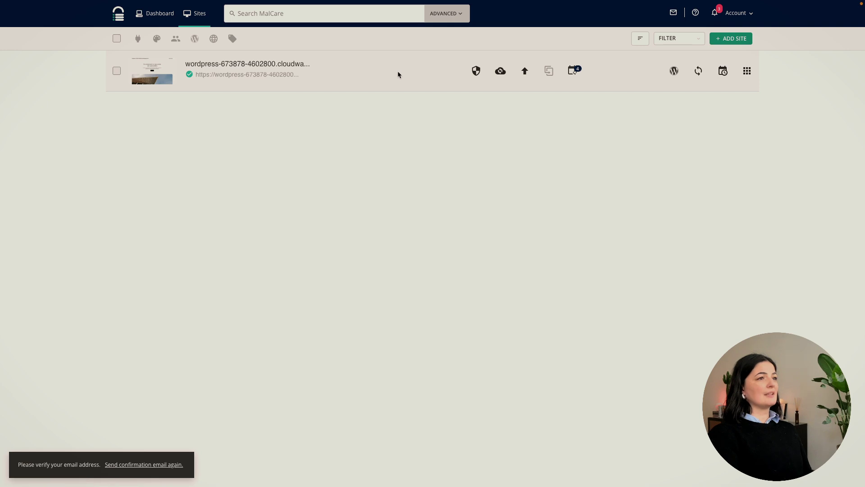
- Show the cleaned test site's overview, which now reports Site Clean with the firewall enabled
click(271, 64)
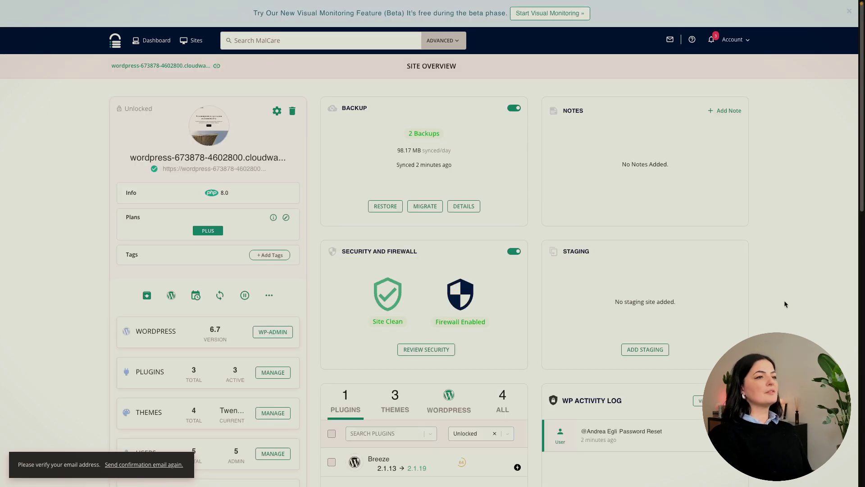
scroll(785, 300, down, 1)
scroll(784, 303, down, 2)
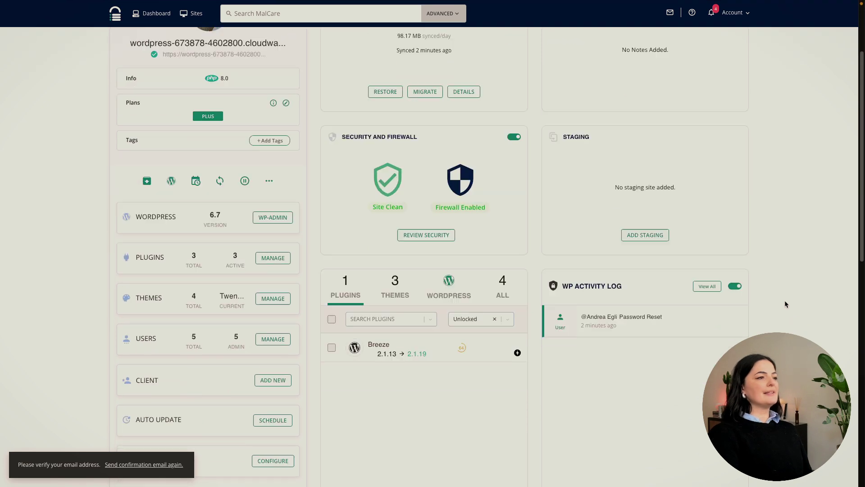
scroll(785, 303, down, 2)
scroll(785, 303, down, 2)
scroll(785, 304, down, 2)
scroll(786, 305, down, 2)
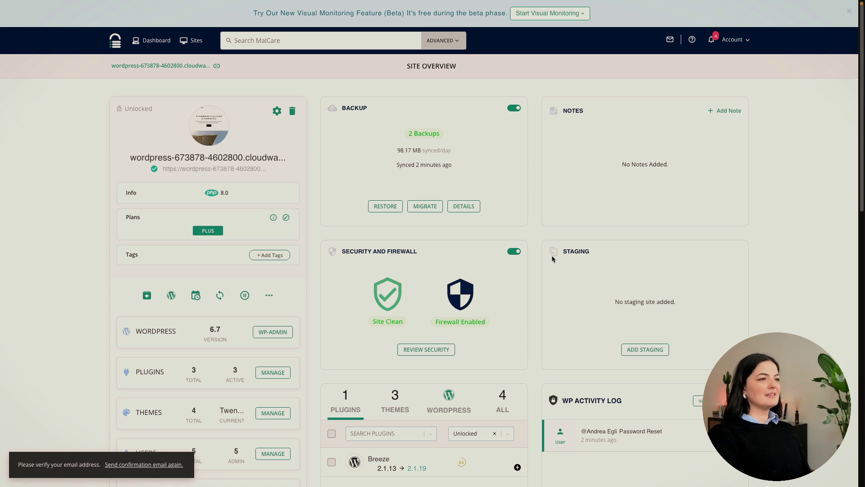
- Add a staging site from the Nov 14th 2024 backup on PHP 8.0 and submit it
click(645, 349)
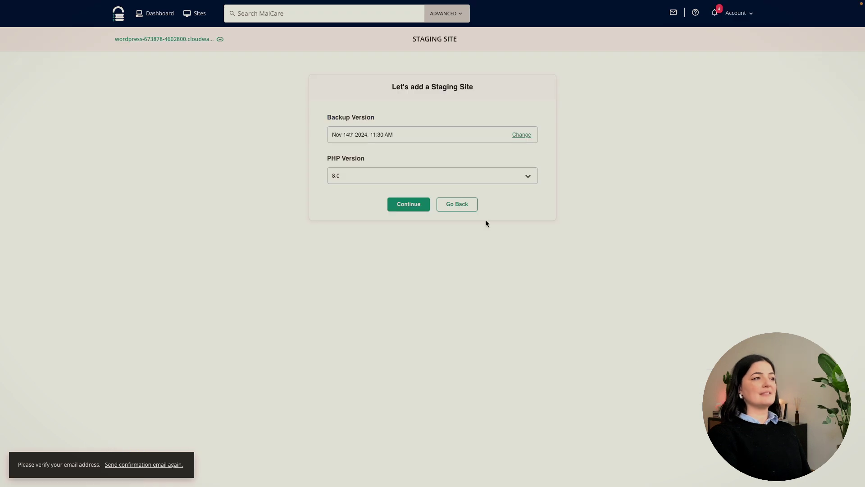
click(400, 204)
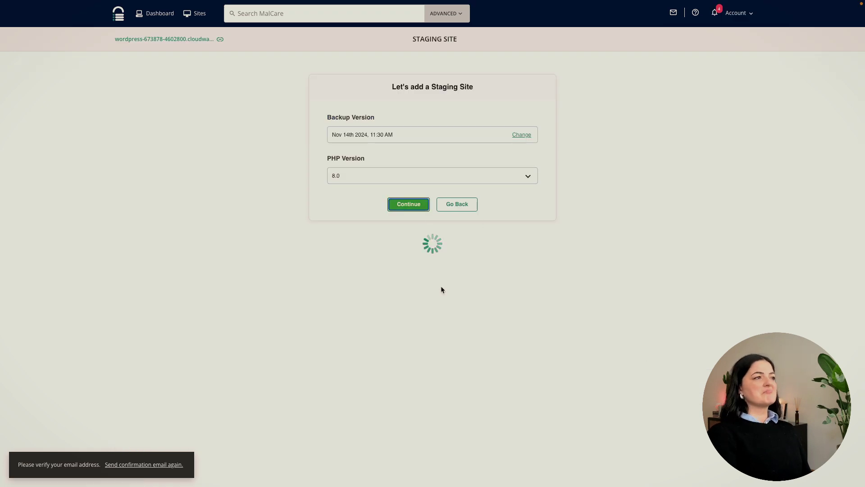